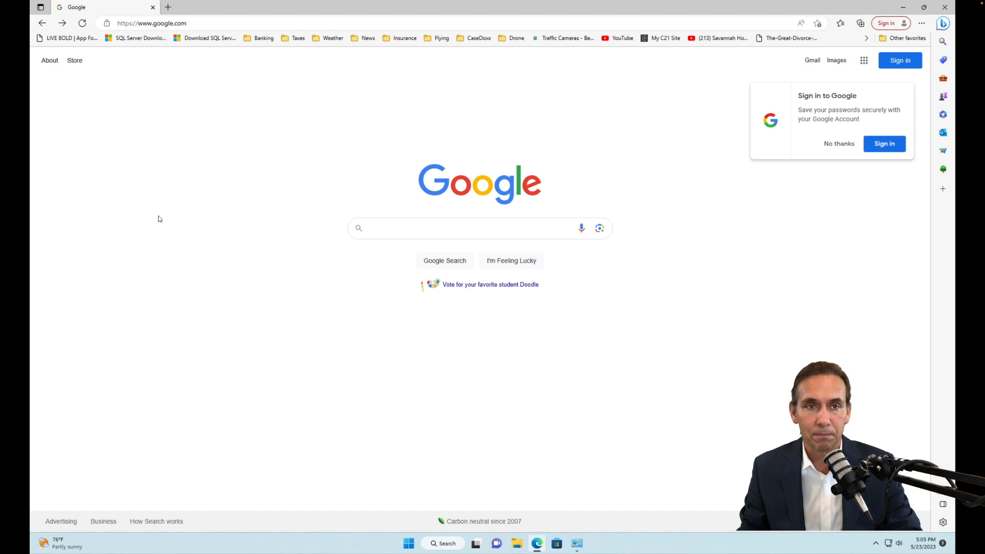
# - Open the bookmarked SQL Server downloads page and download the free SQL Server 2022 Express edition installer
pyautogui.click(139, 39)
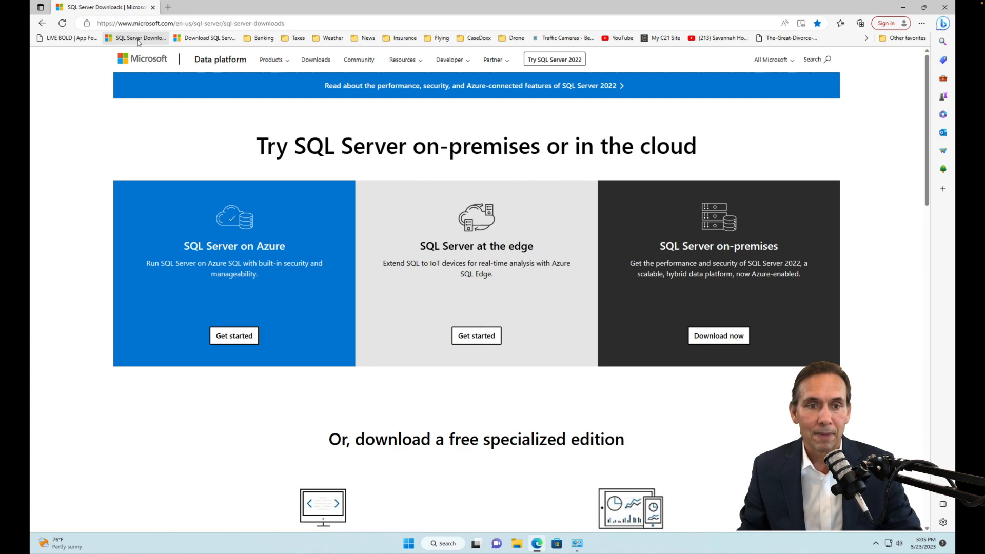
pyautogui.scroll(-2, 243, 258)
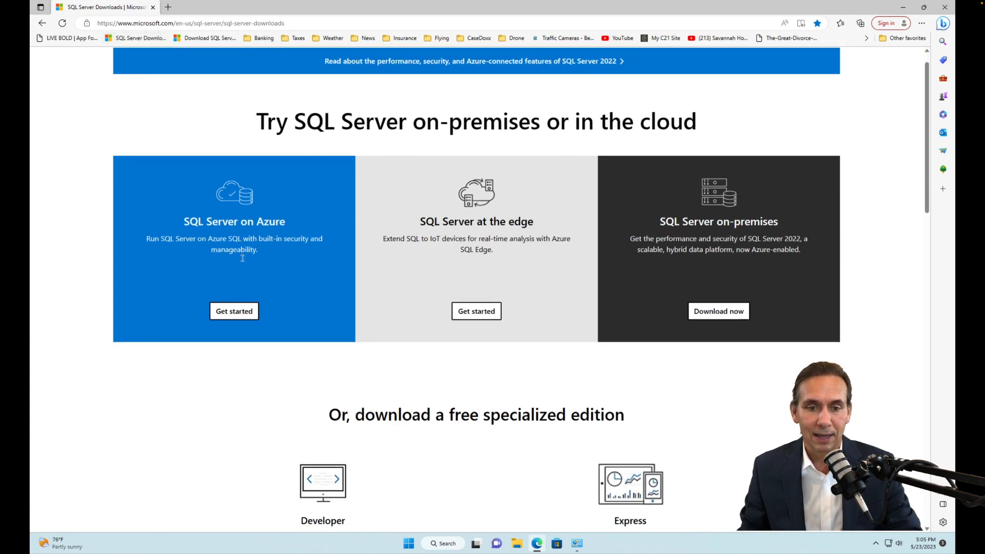
pyautogui.scroll(-1, 243, 258)
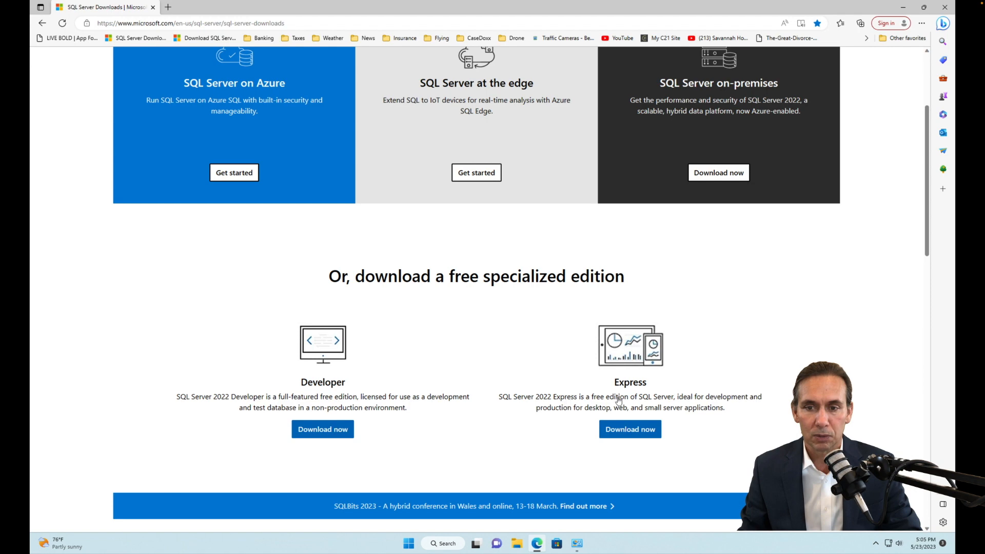
pyautogui.click(634, 435)
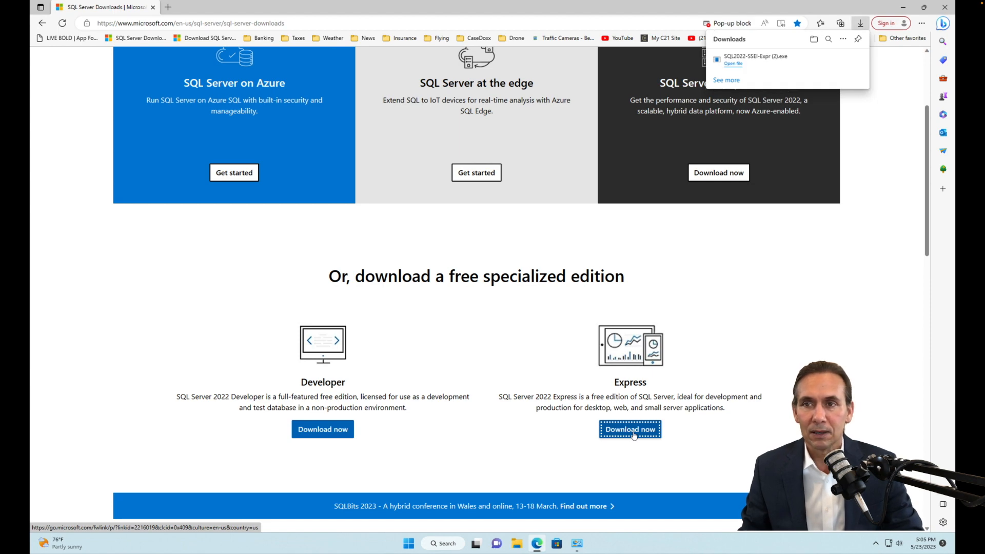
# - Run the downloaded SQL2022-SSEI-Expr (2).exe, allow its changes, and perform a Basic installation with accepted license terms in C:\Program Files\Microsoft SQL Server
pyautogui.click(735, 57)
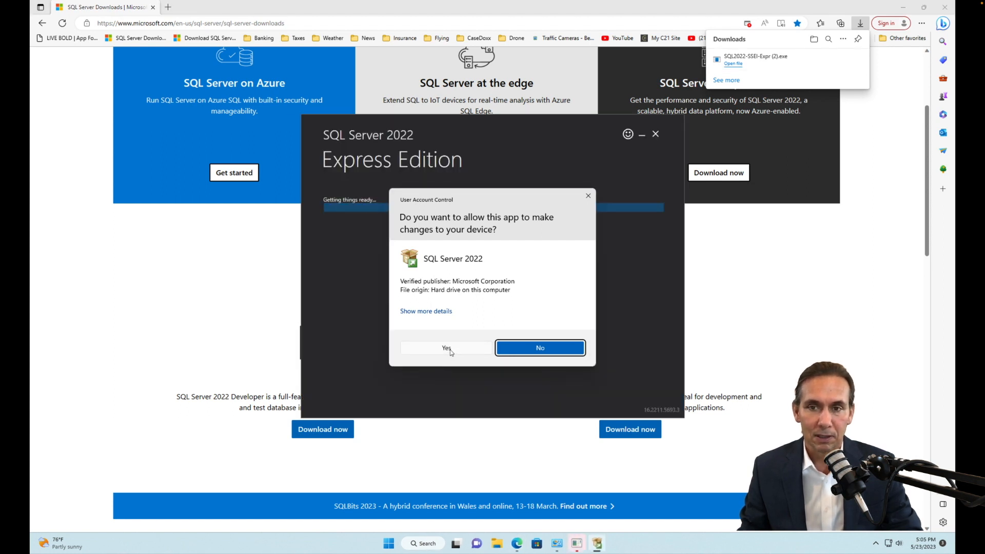
pyautogui.click(588, 195)
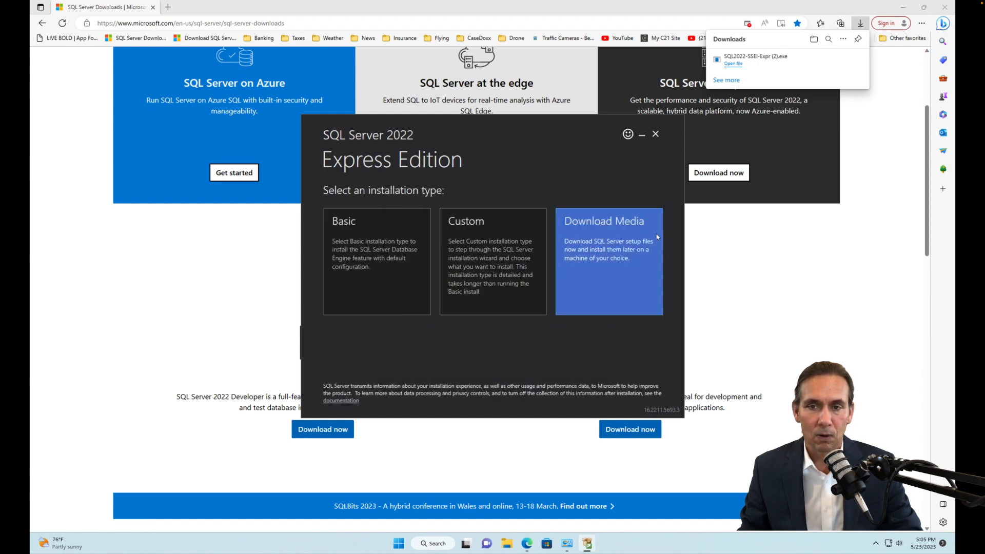
pyautogui.click(362, 253)
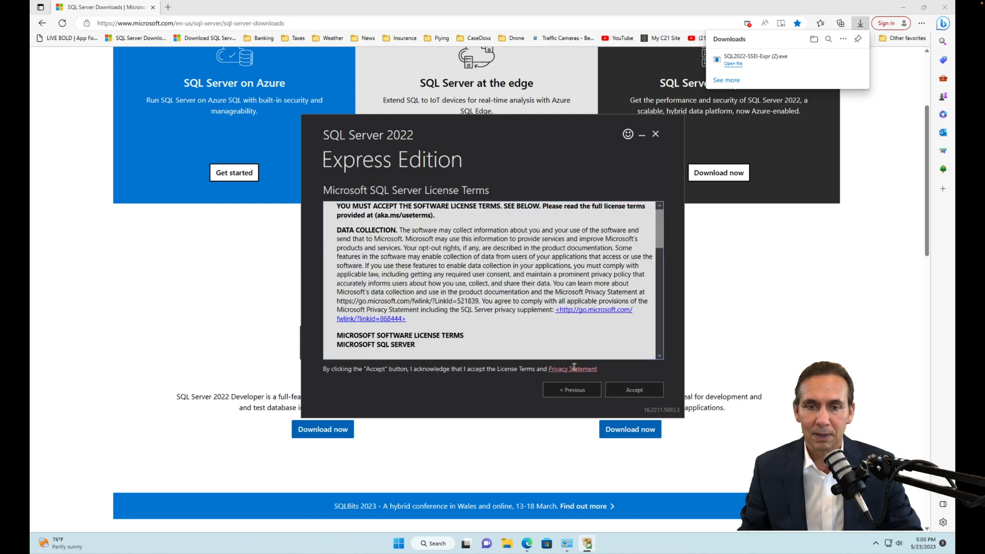
pyautogui.click(633, 389)
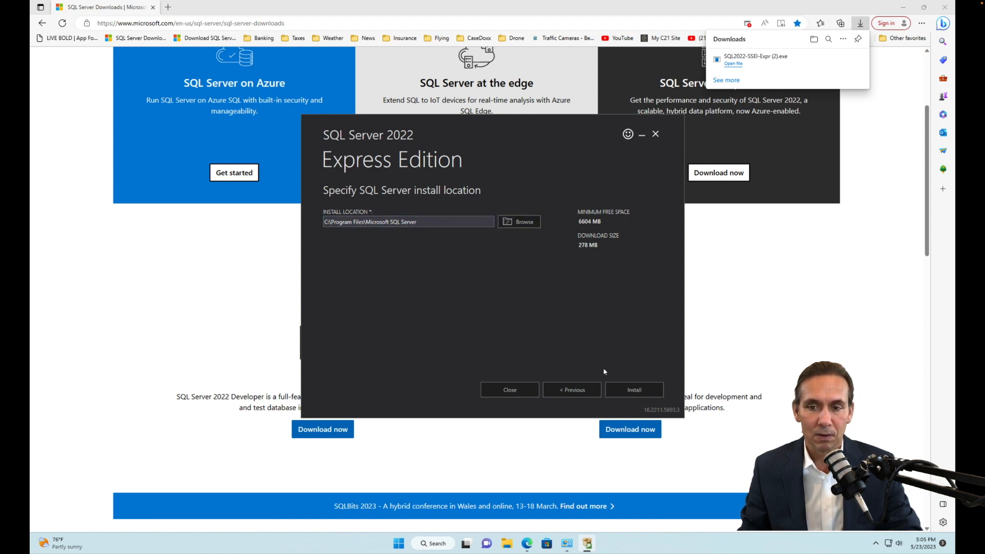
pyautogui.click(649, 395)
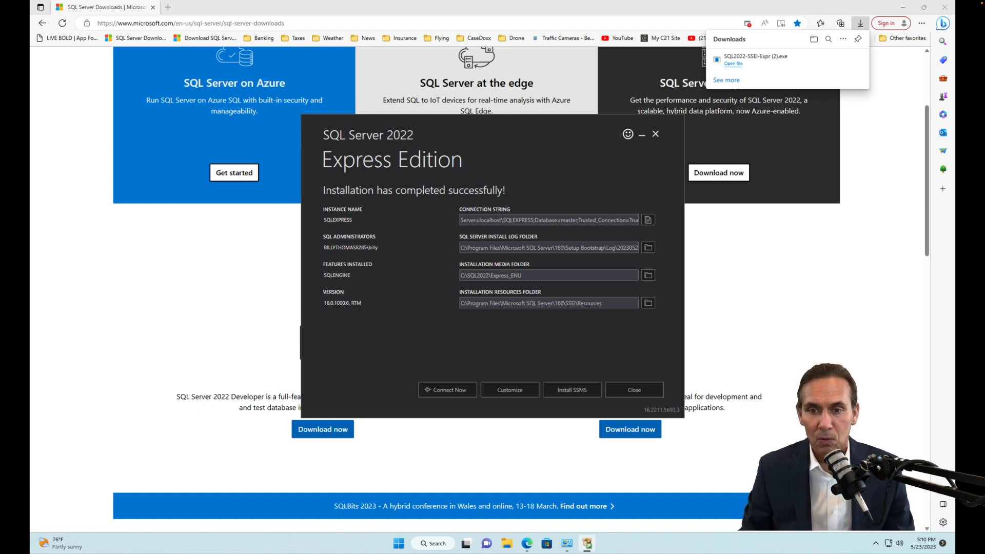
# - Go from the Express installer to the SSMS download page and download SQL Server Management Studio 19.0.2
pyautogui.click(573, 391)
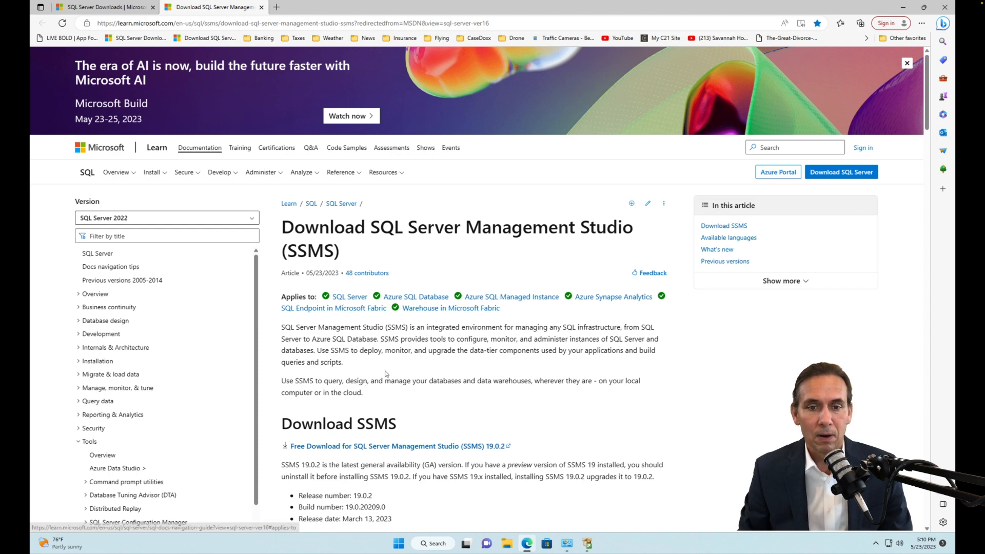
pyautogui.scroll(-2, 387, 373)
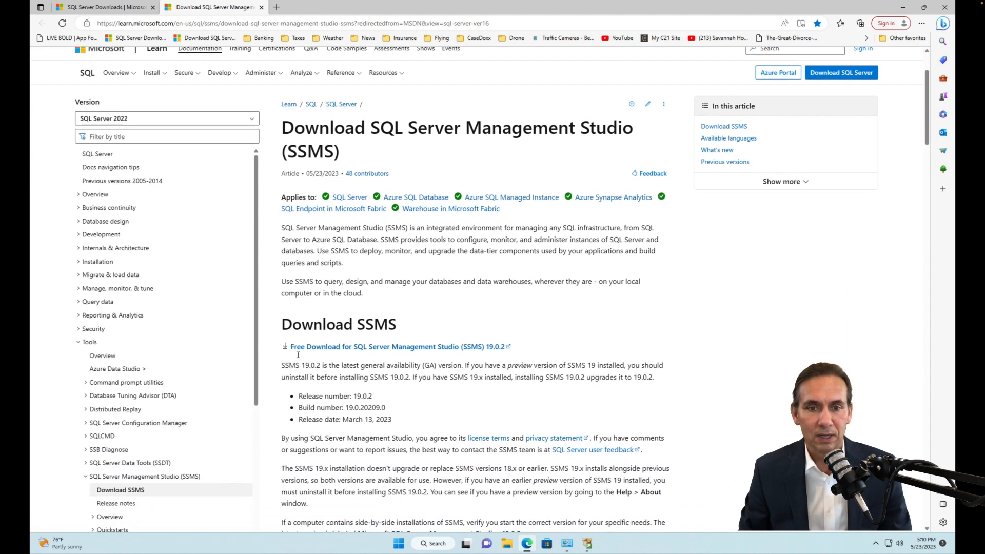
pyautogui.click(434, 349)
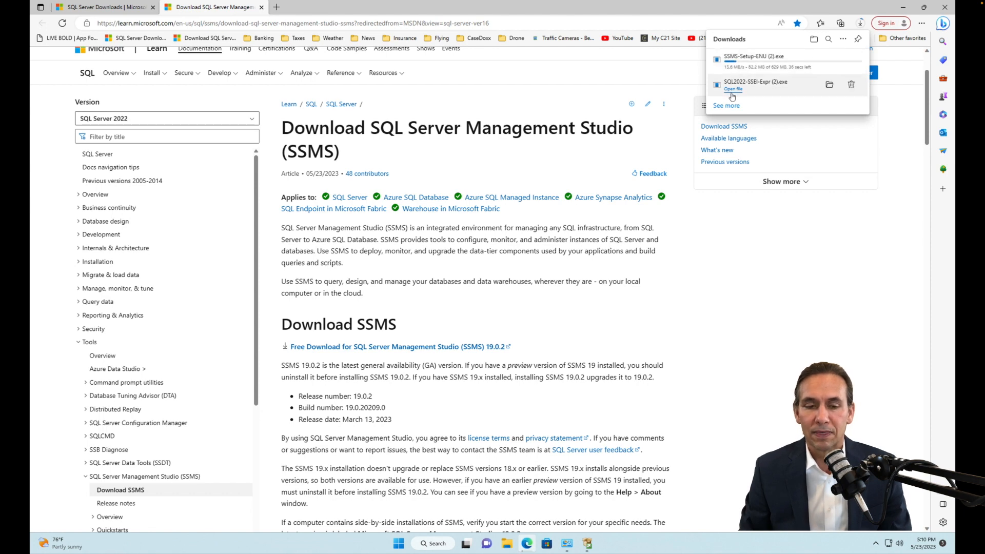
# - Run SSMS-Setup-ENU (1) from the Downloads folder, install Management Studio in its default location with permission granted, and close the finished setup
pyautogui.click(507, 543)
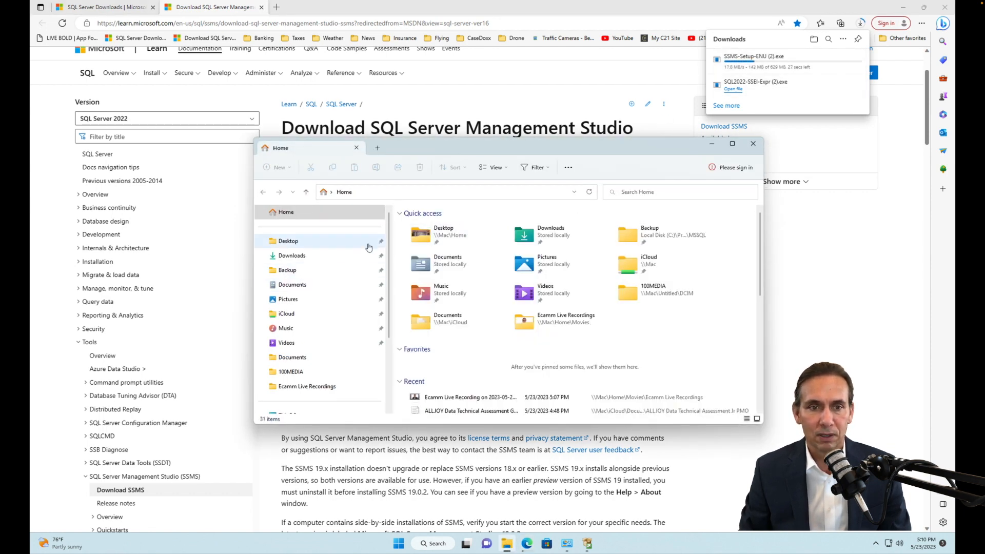
pyautogui.click(292, 256)
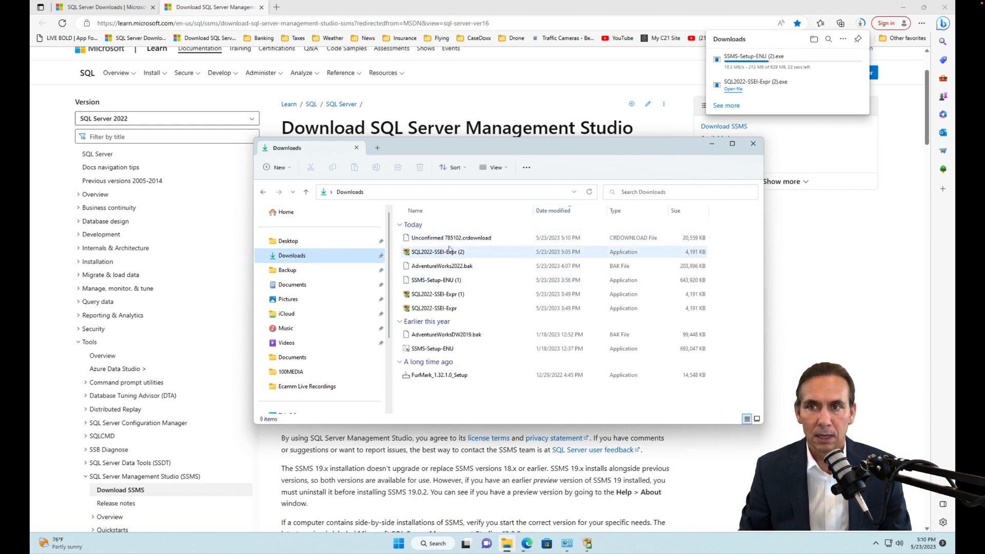
pyautogui.click(438, 280)
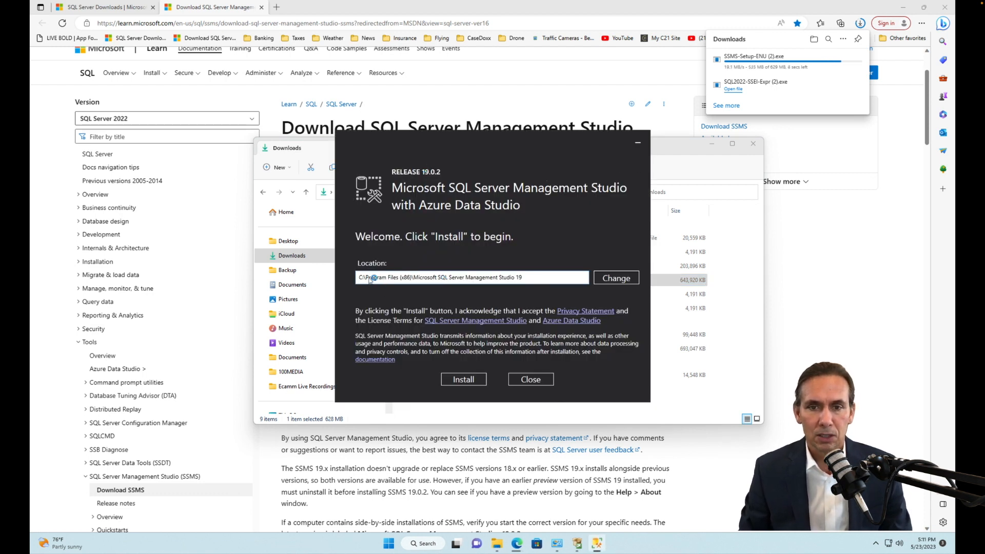
pyautogui.click(465, 380)
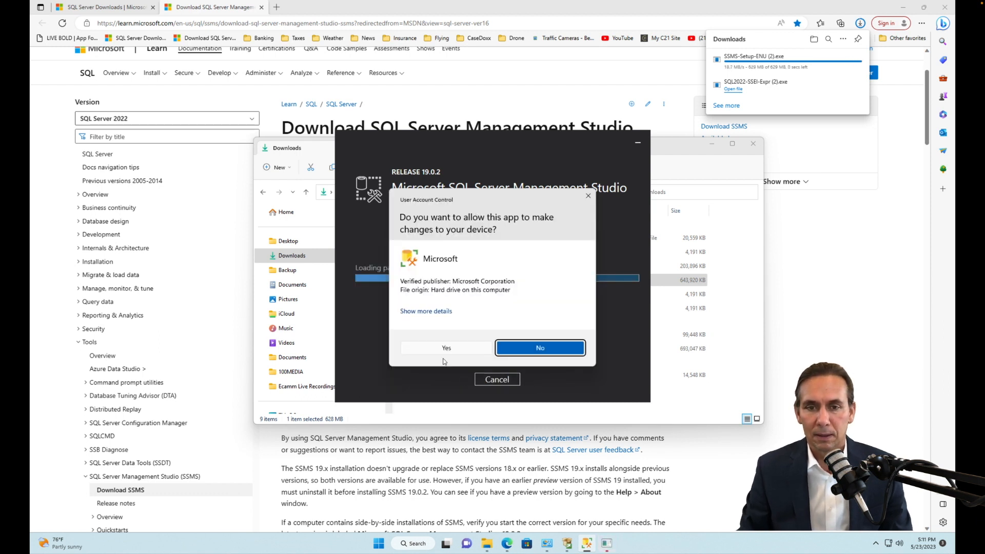
pyautogui.click(459, 348)
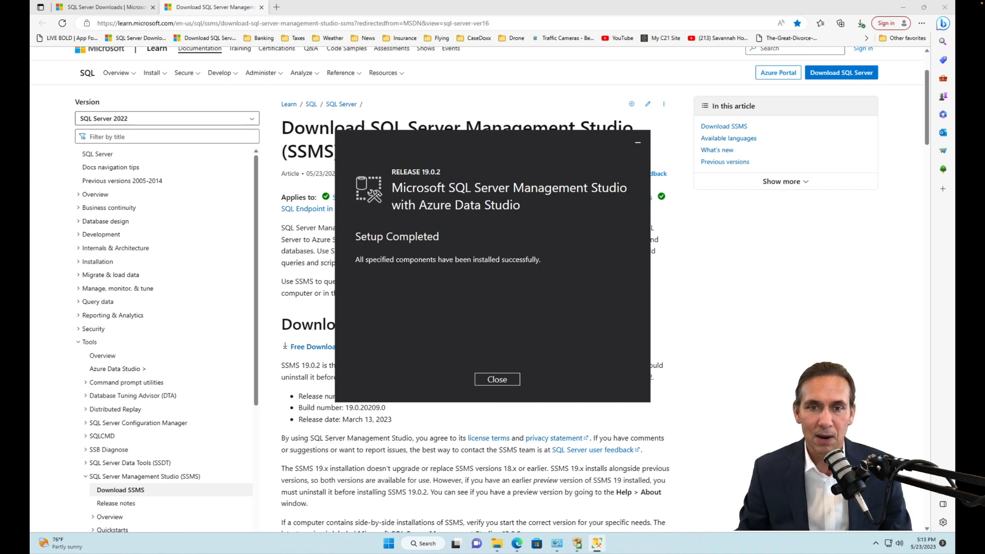
pyautogui.click(496, 380)
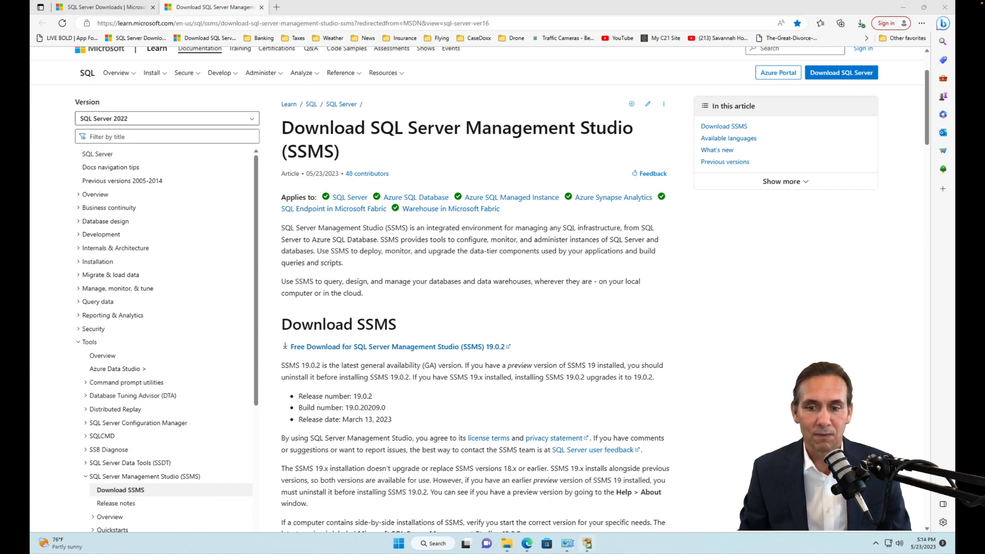
# - Return to the SQL Server 2022 Express installer and exit it, confirming the exit
pyautogui.click(587, 545)
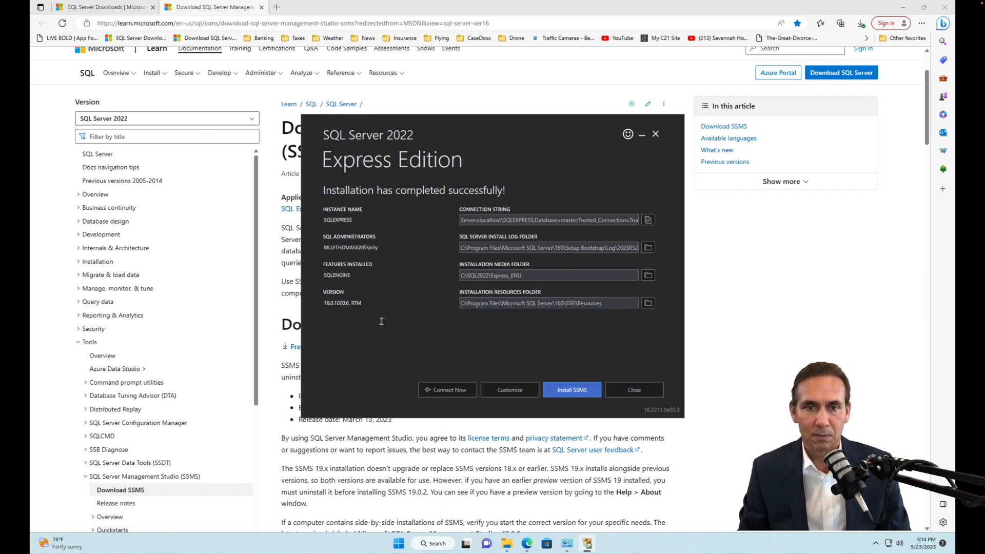
pyautogui.click(649, 391)
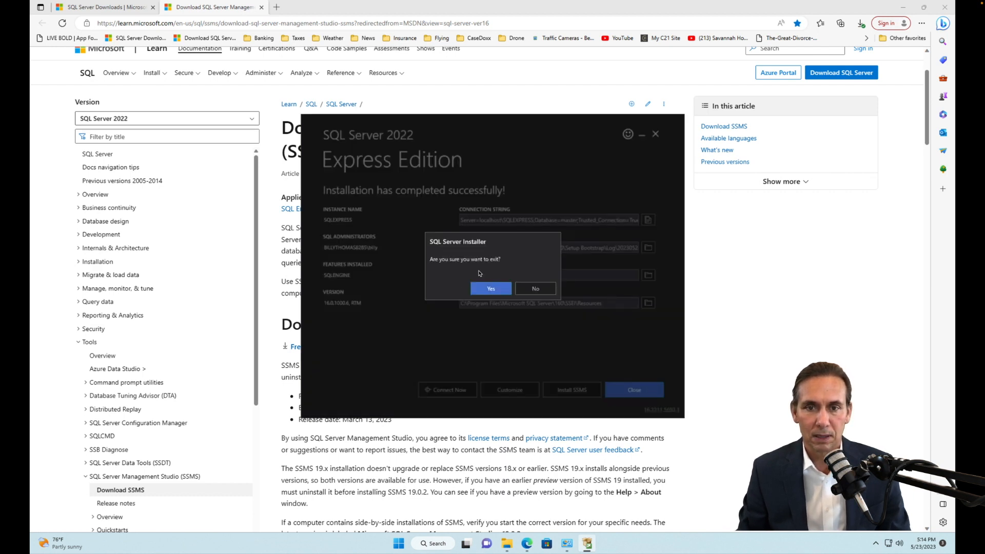
pyautogui.click(491, 290)
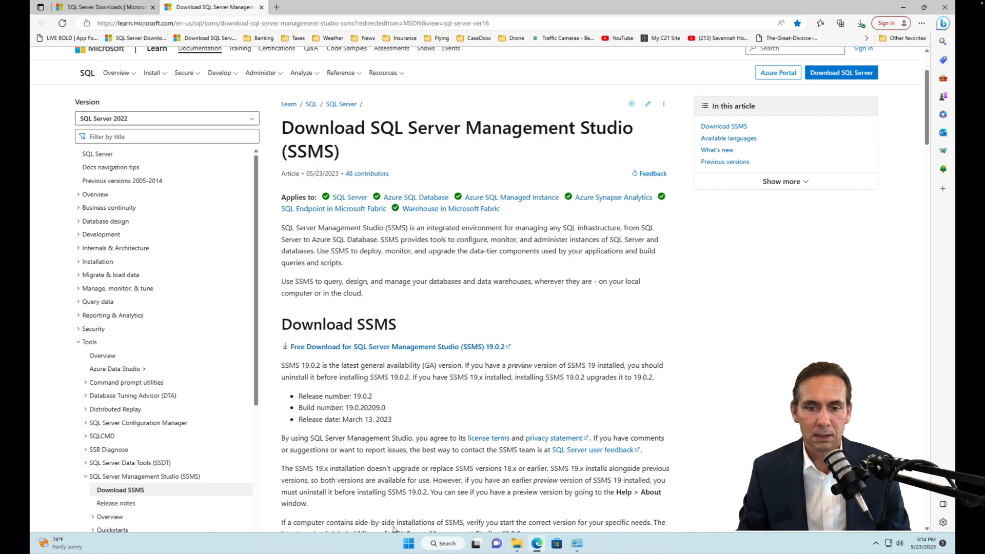
# - Search Windows for "SQL" and launch SQL Server Management Studio 19
pyautogui.click(444, 544)
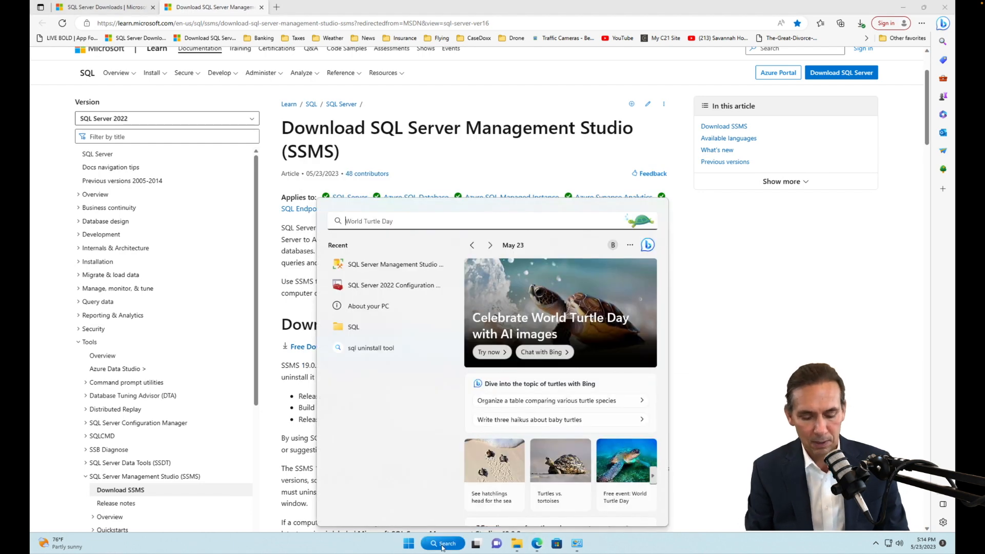
pyautogui.write('SQL')
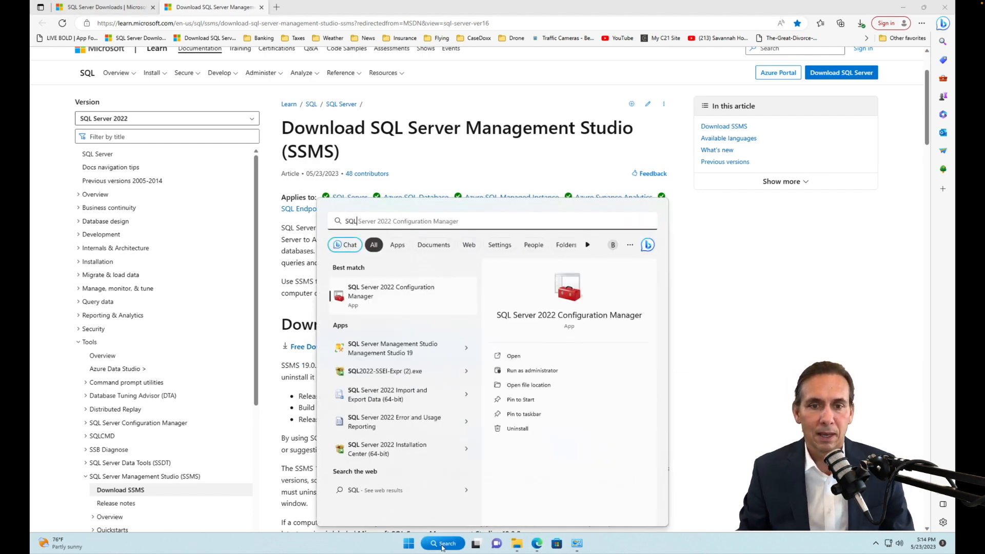
pyautogui.click(361, 346)
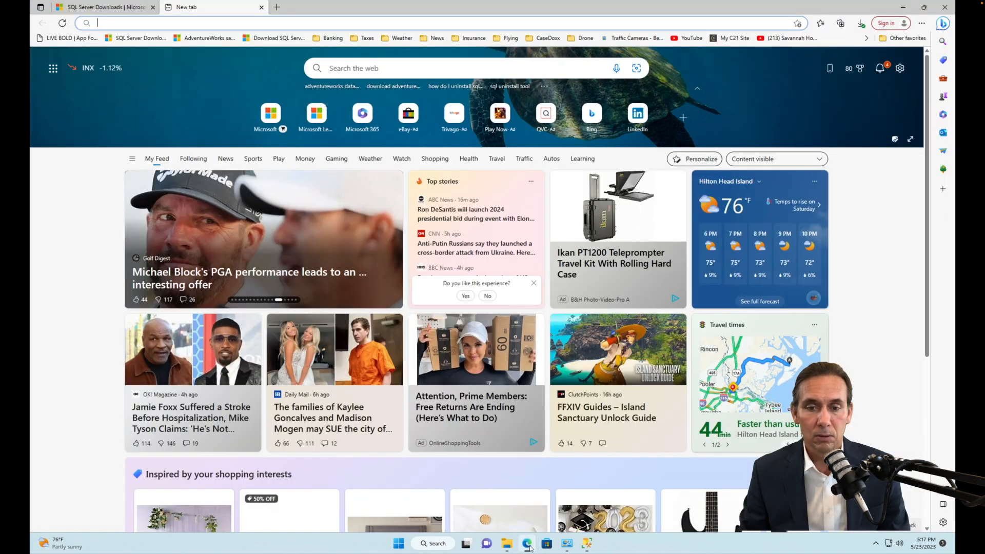
# - Switch to the Edge browser, open the bookmarked AdventureWorks sample databases page, and download the OLTP backup AdventureWorks2022.bak
pyautogui.click(527, 543)
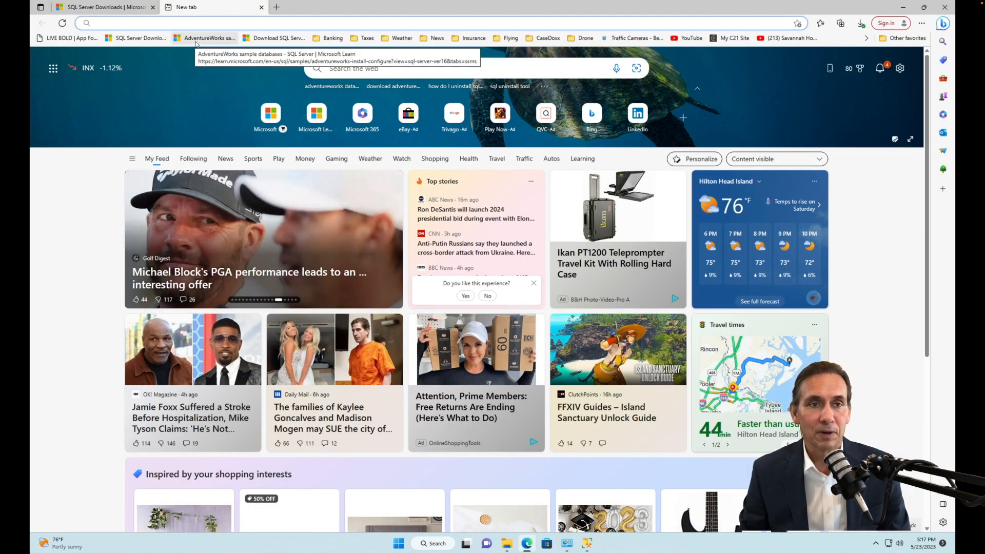
pyautogui.click(205, 41)
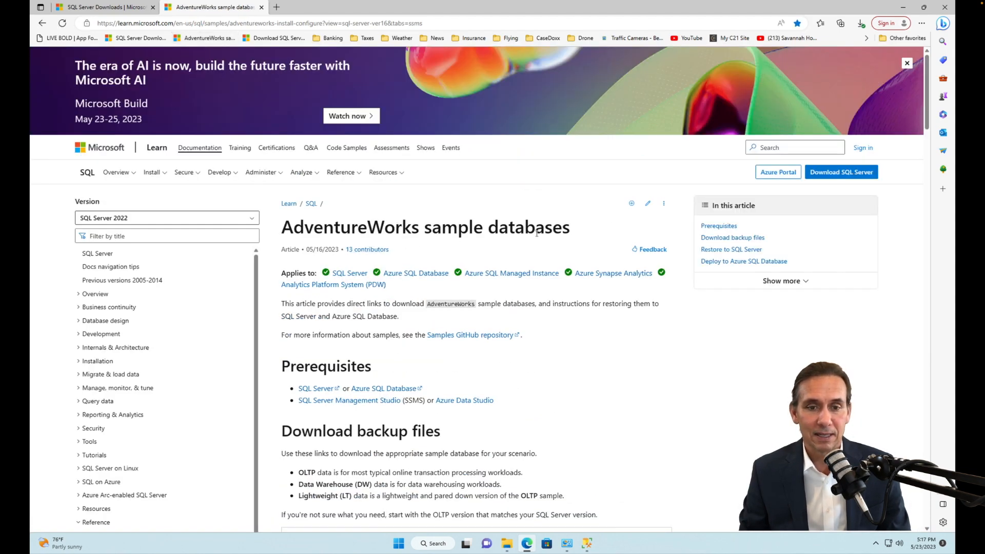
pyautogui.scroll(-3, 523, 236)
pyautogui.scroll(-2, 536, 233)
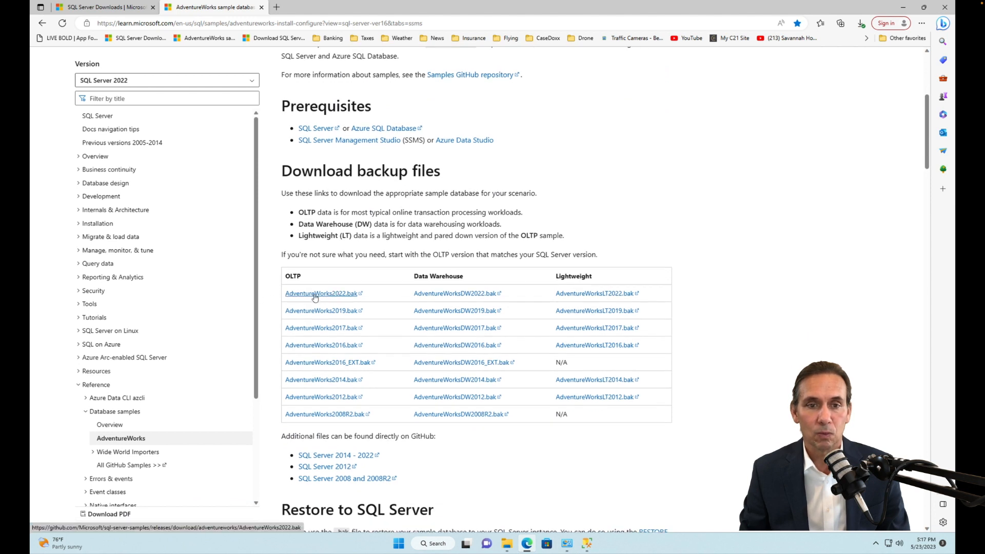
pyautogui.click(332, 296)
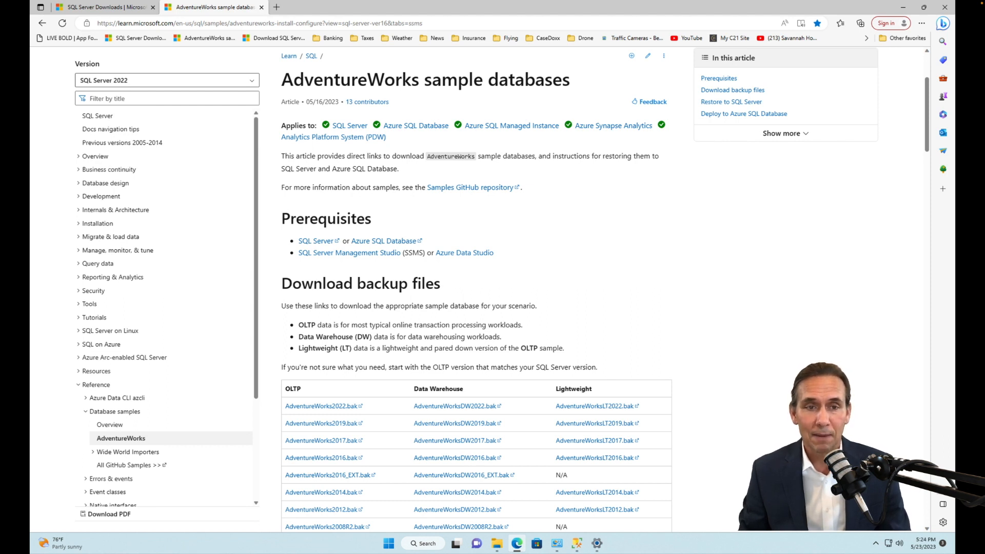
# - Switch to SQL Server Management Studio and start a database restore on the SQLEXPRESS server with a device as its source
pyautogui.click(578, 544)
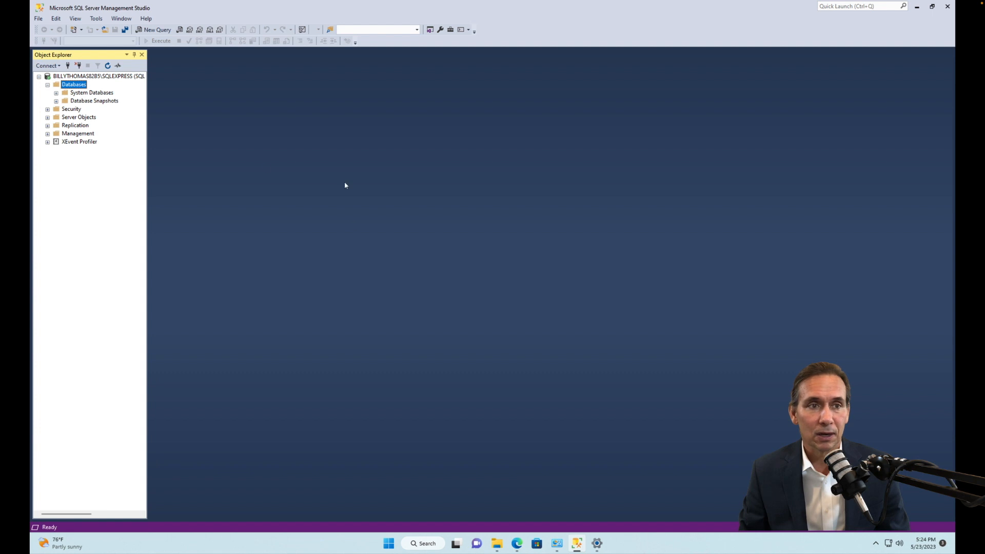
pyautogui.rightClick(70, 85)
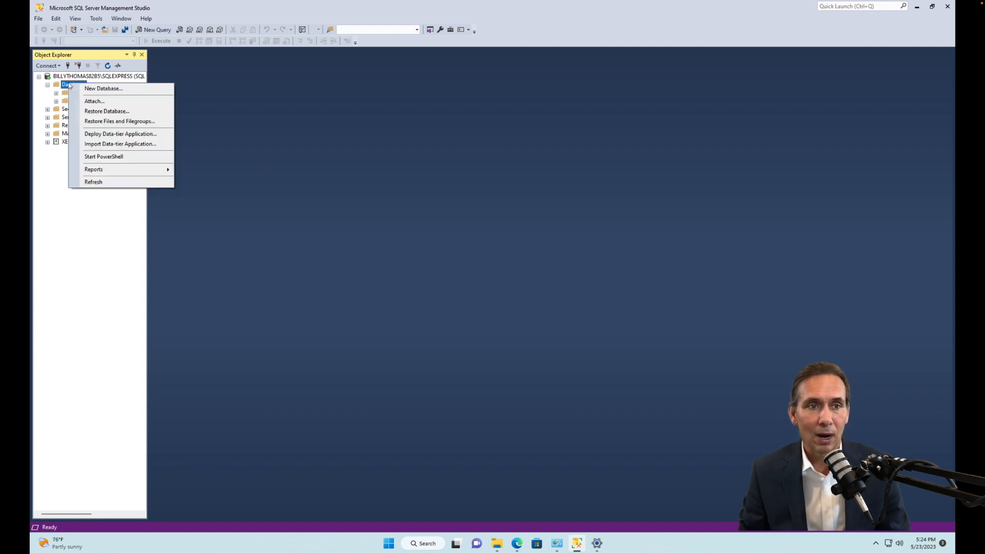
pyautogui.click(109, 112)
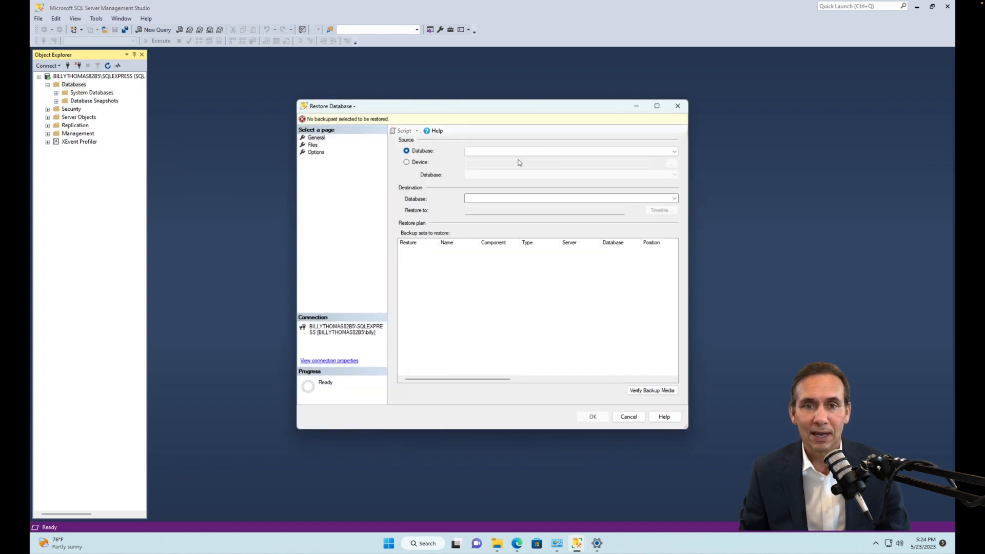
pyautogui.click(407, 162)
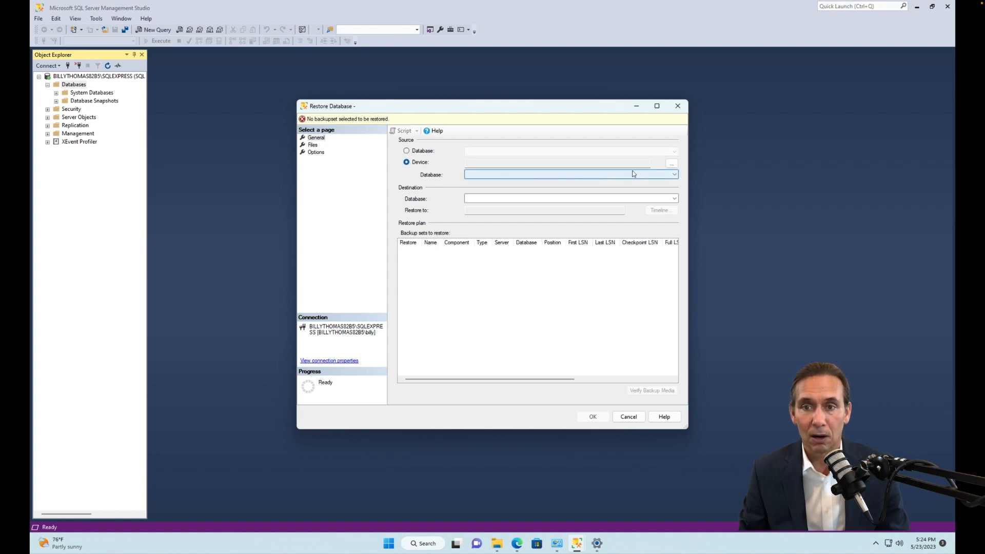
# - Add AdventureWorks2022.bak from the MSSQL16.SQLEXPRESS instance's Backup folder as the backup media and restore the AdventureWorks2022 database from it
pyautogui.click(672, 164)
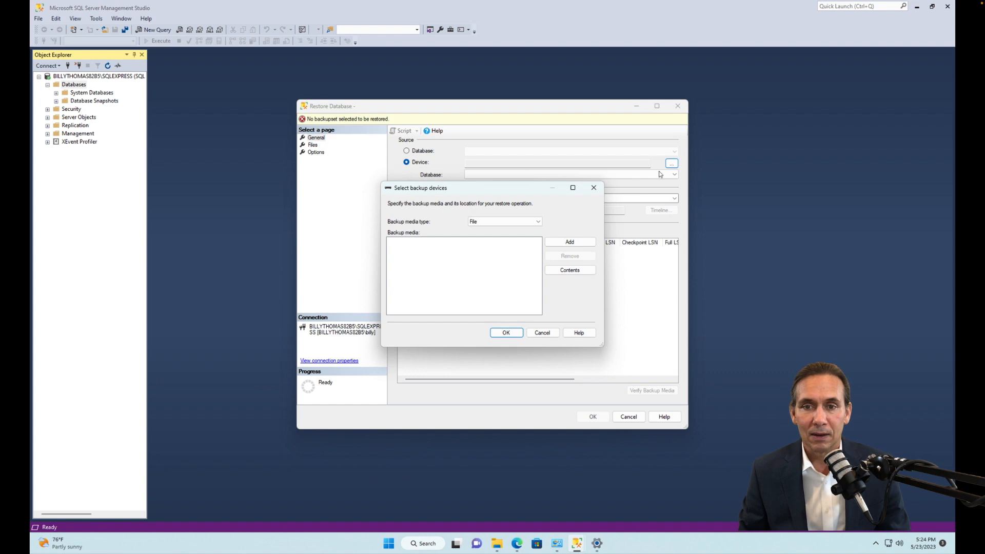
pyautogui.click(570, 243)
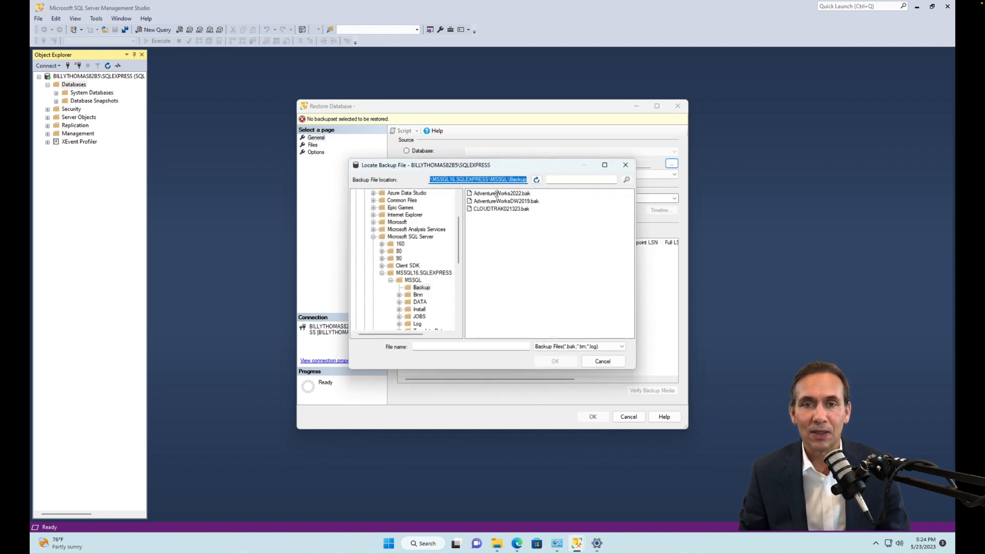
pyautogui.scroll(1, 383, 218)
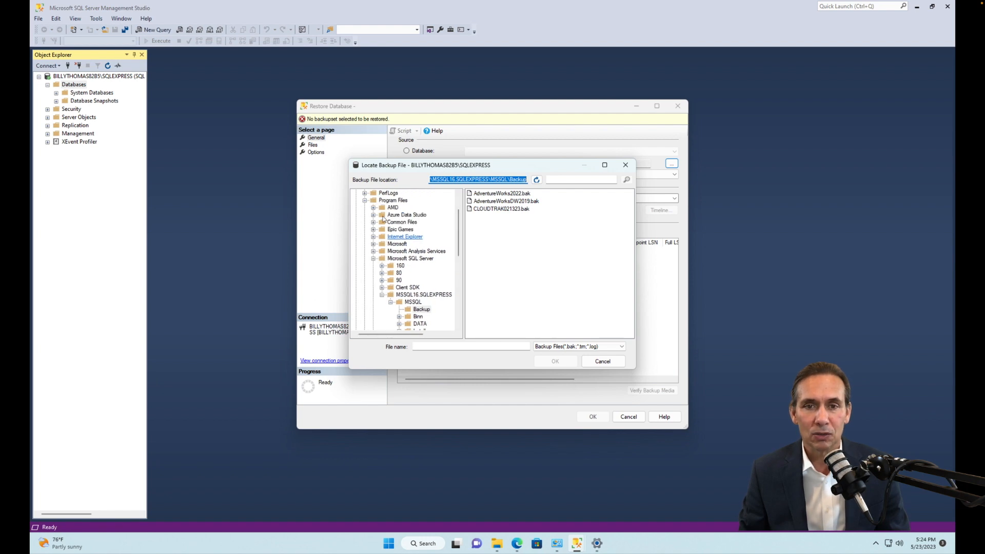
pyautogui.moveTo(461, 226); pyautogui.dragTo(461, 206)
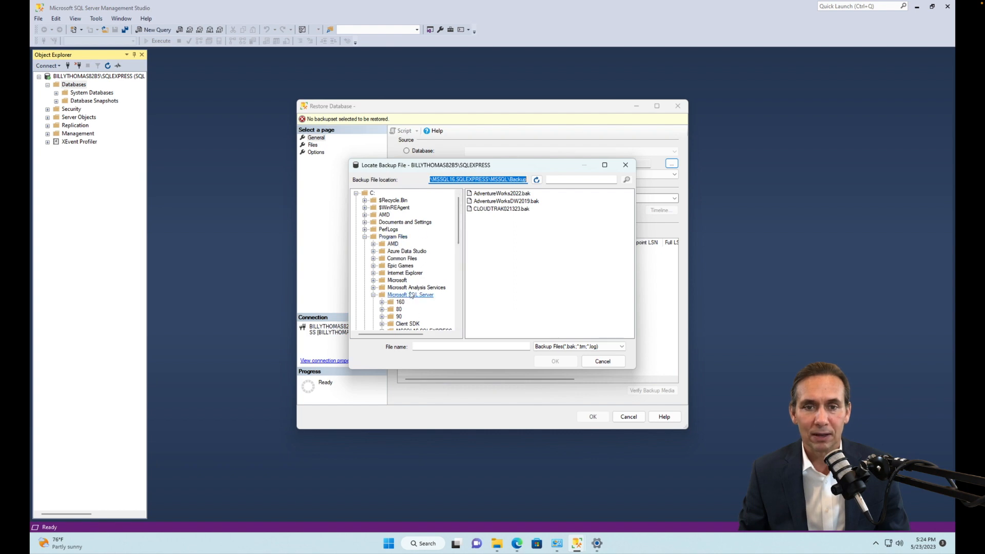
pyautogui.scroll(-4, 459, 225)
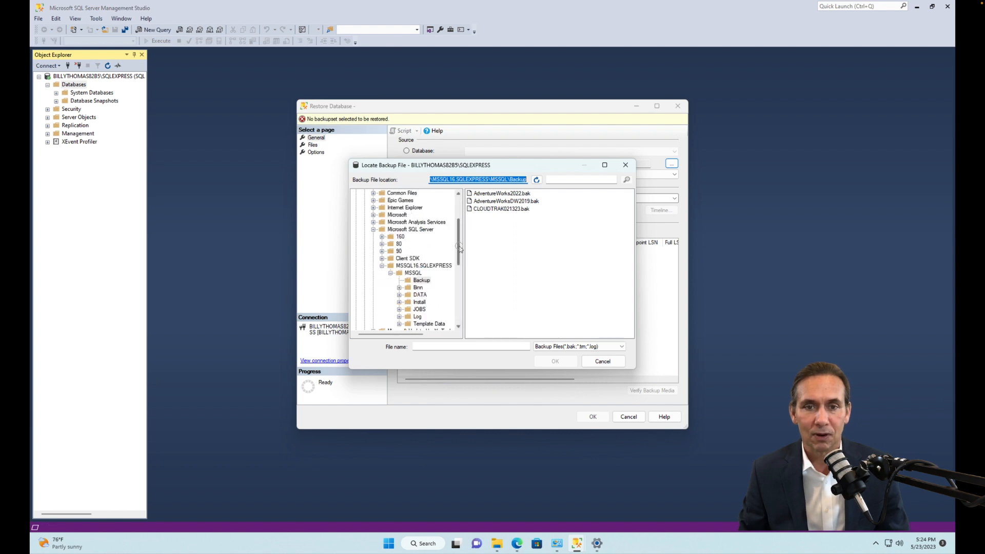
pyautogui.click(422, 259)
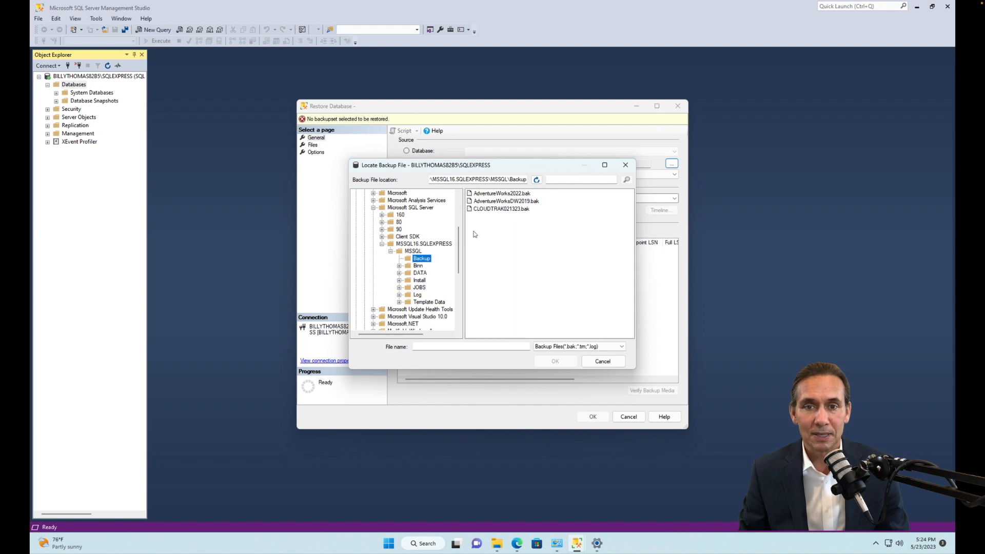
pyautogui.click(500, 193)
pyautogui.click(564, 362)
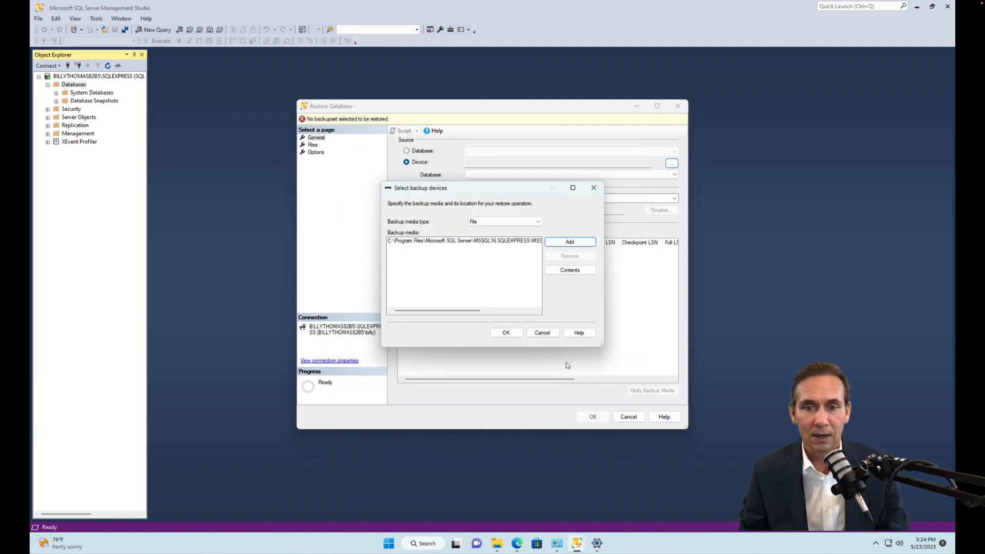
pyautogui.click(507, 334)
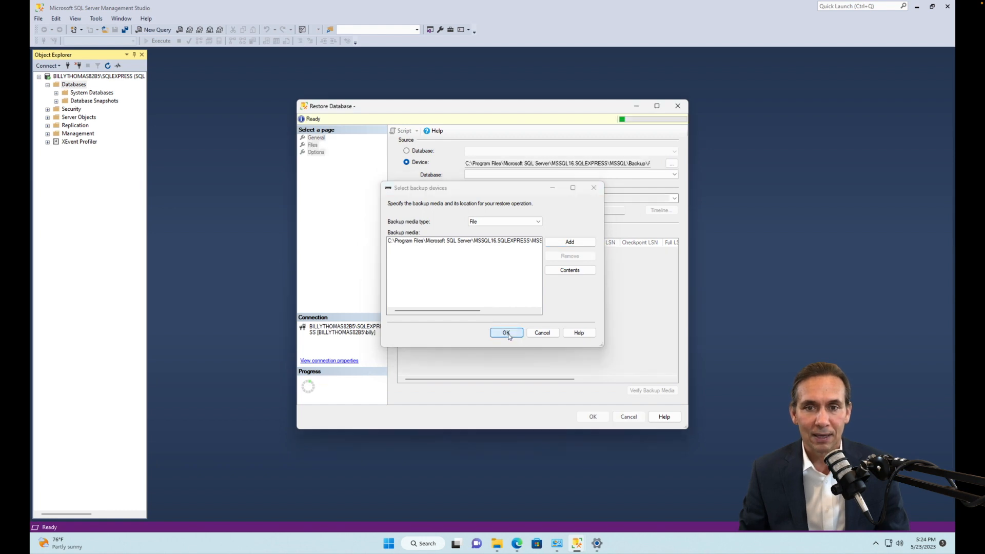
pyautogui.click(592, 418)
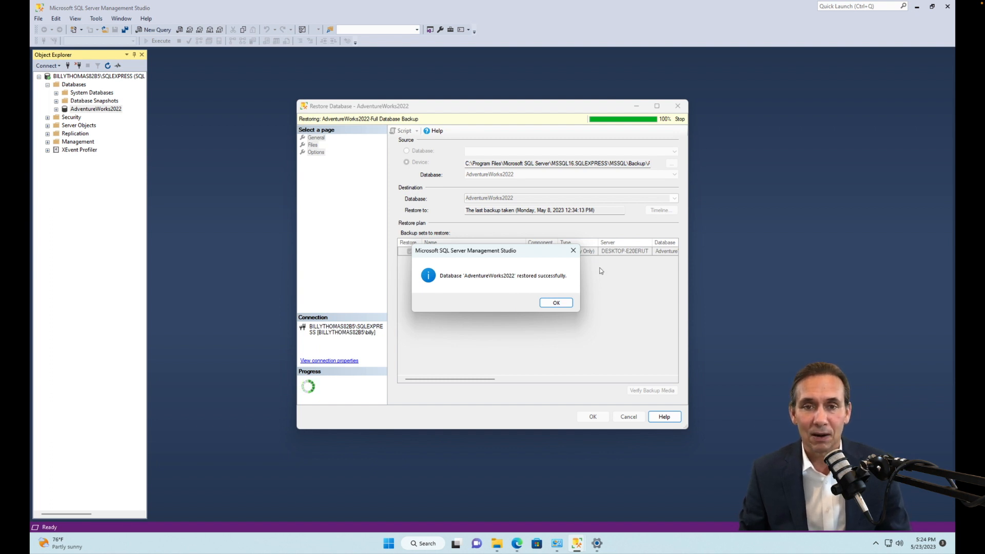
pyautogui.click(557, 303)
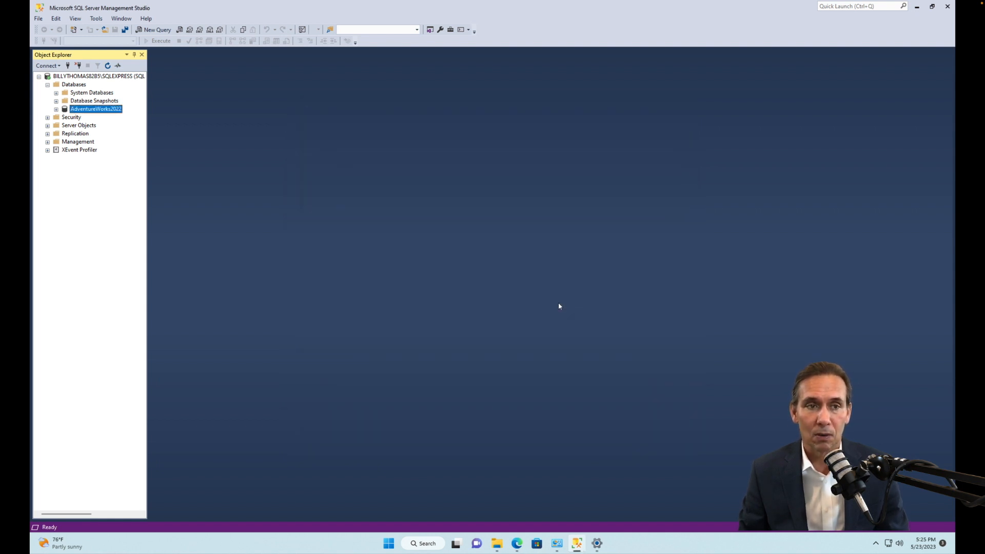
# - Examine the restored AdventureWorks2022 database's tables and views in the Object Explorer, widening it enough to read the full view names
pyautogui.click(57, 109)
pyautogui.click(65, 126)
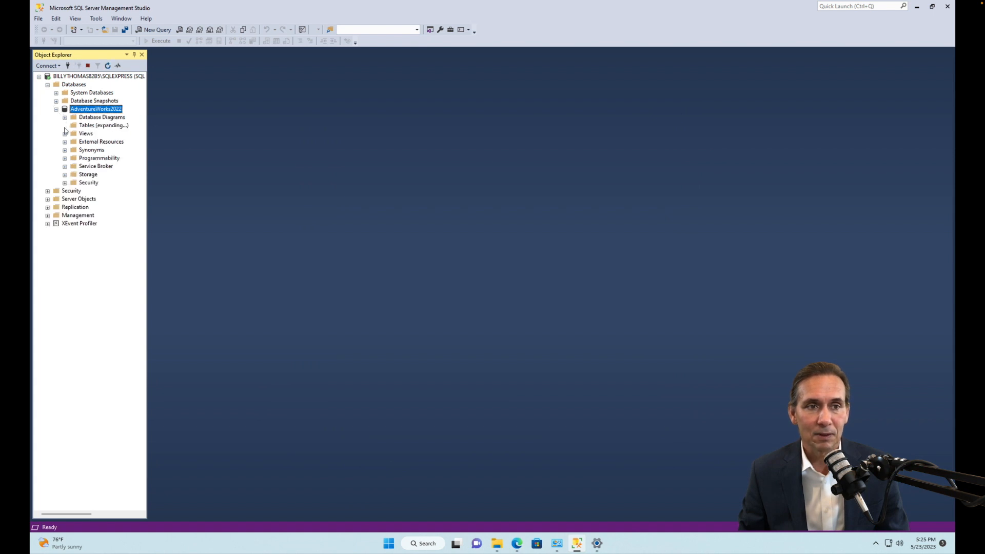
pyautogui.click(65, 93)
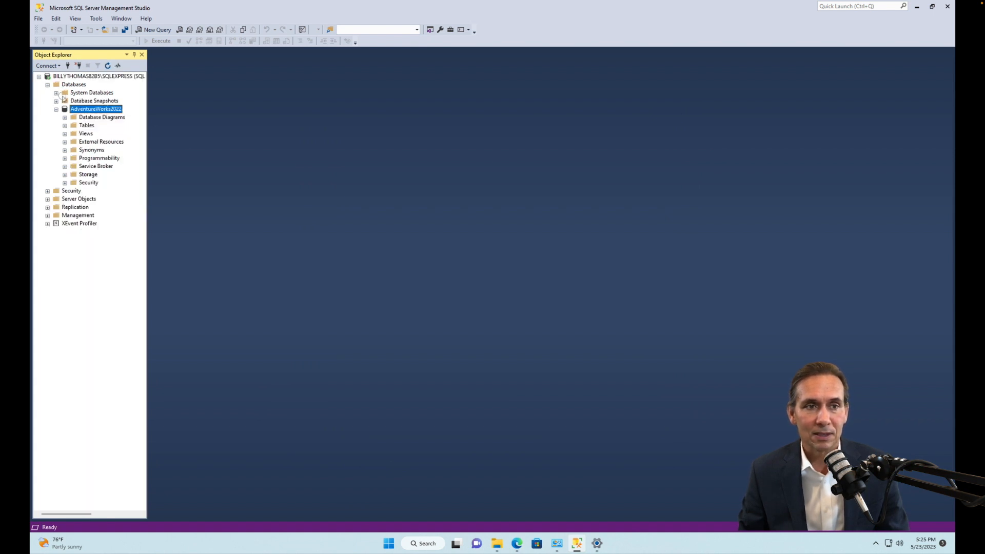
pyautogui.click(64, 133)
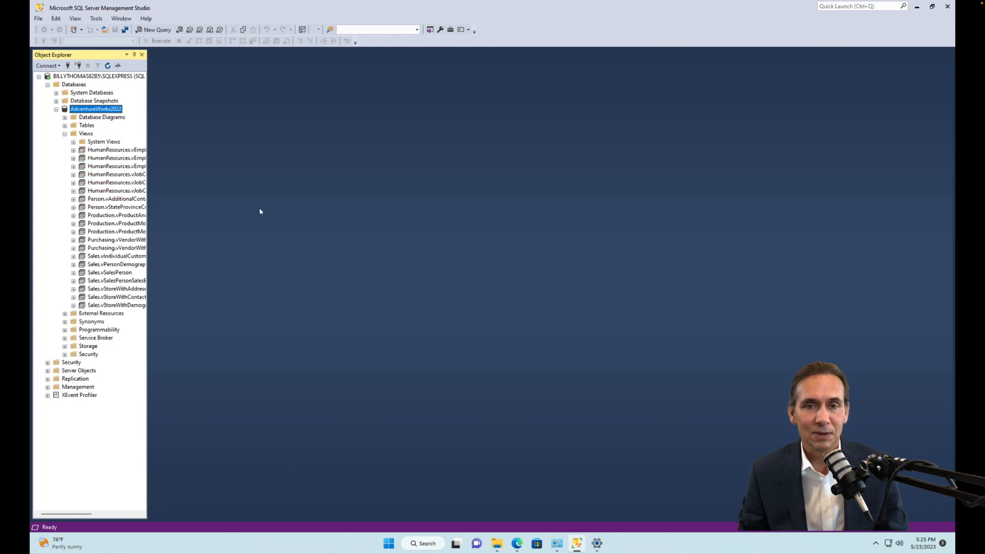
pyautogui.moveTo(148, 246); pyautogui.dragTo(436, 242)
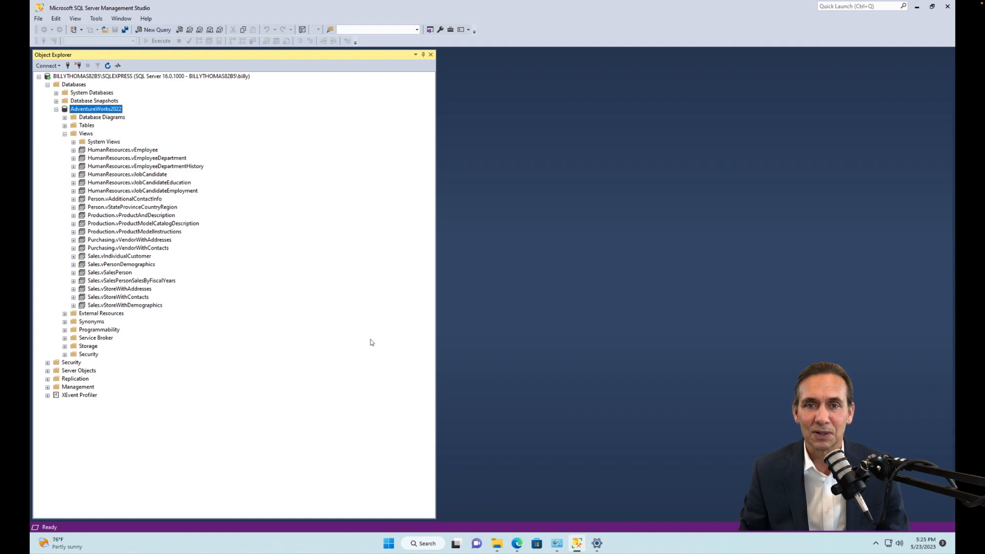